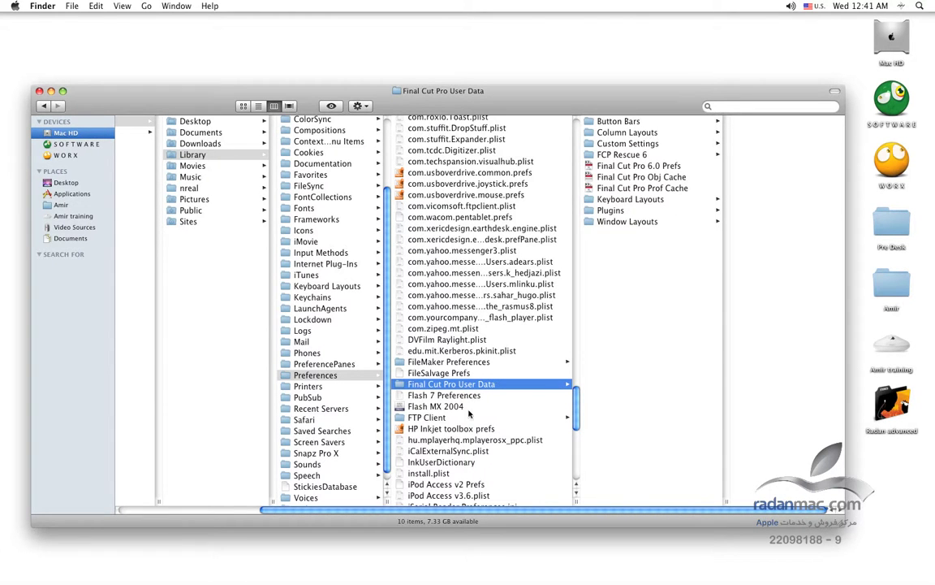
Step: Launch Final Cut Pro from the Dock, keeping the Final Cut Pro User Data folder open
{"action": "left_click", "coordinate": [360, 580]}
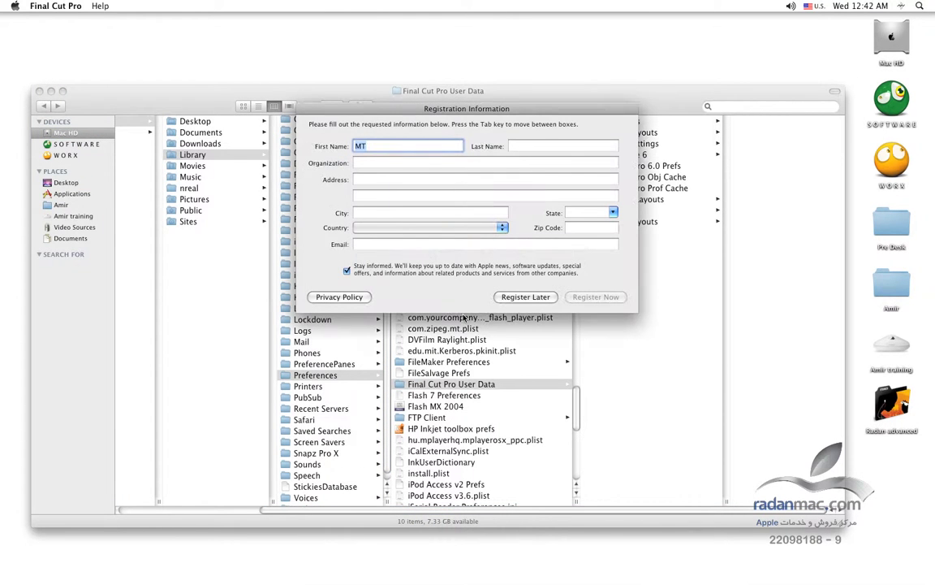
Step: Choose Register Later so the chop and edit project opens with its Paris clips
{"action": "left_click", "coordinate": [523, 296]}
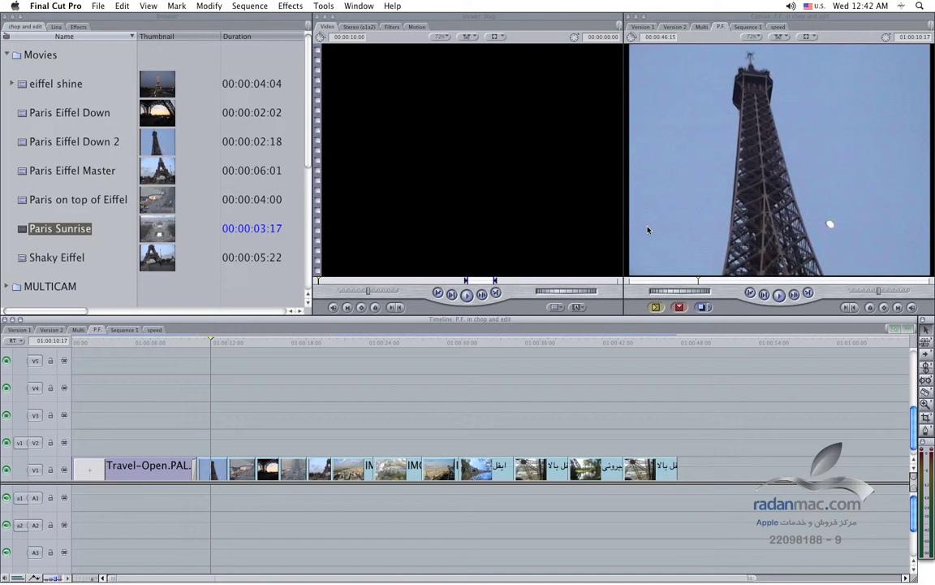
Step: View the About Final Cut Pro window showing version 6.0.4, then dismiss it
{"action": "left_click", "coordinate": [61, 6]}
{"action": "left_click", "coordinate": [63, 18]}
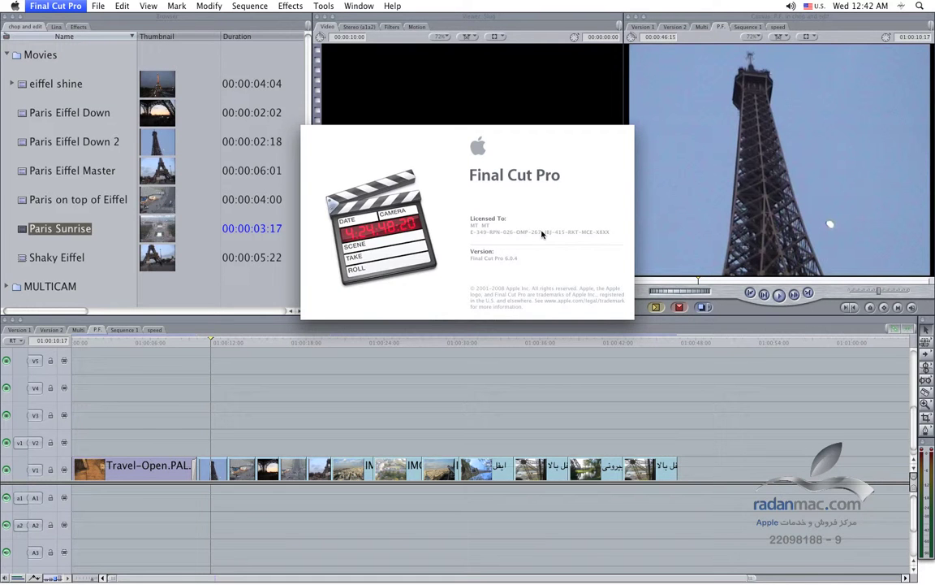
{"action": "left_click", "coordinate": [542, 234]}
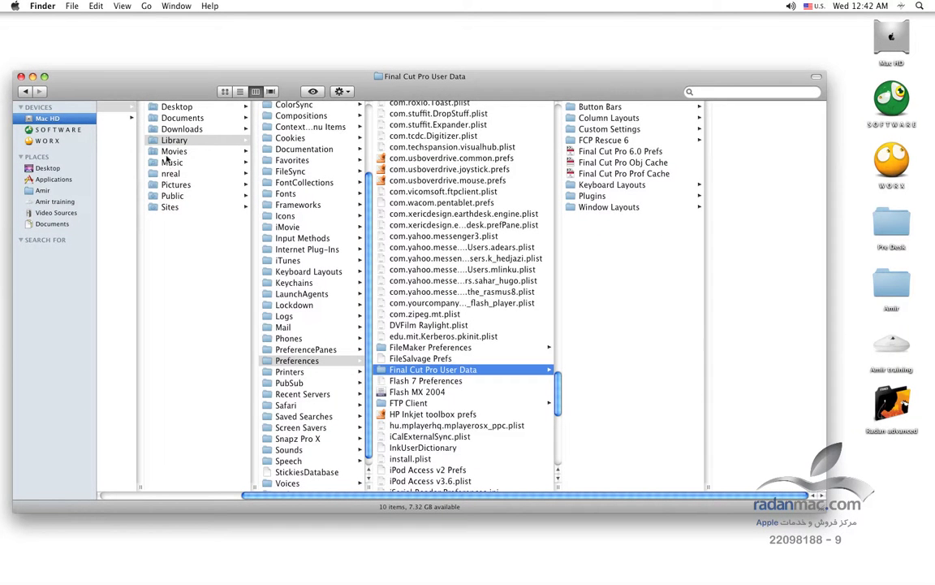
Step: Select Final Cut Pro 6.0 Prefs, Obj Cache and Prof Cache to inspect their details
{"action": "mouse_move", "coordinate": [352, 497]}
{"action": "left_mouse_down"}
{"action": "mouse_move", "coordinate": [202, 489]}
{"action": "mouse_move", "coordinate": [348, 489]}
{"action": "left_mouse_up"}
{"action": "left_click", "coordinate": [614, 152]}
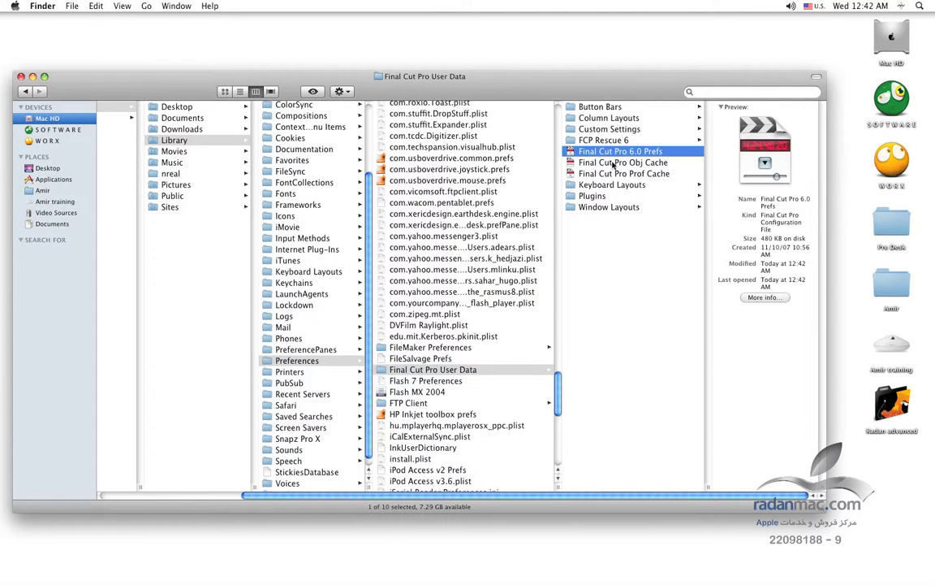
{"action": "left_click", "coordinate": [615, 163], "text": "shift"}
{"action": "left_click", "coordinate": [615, 174]}
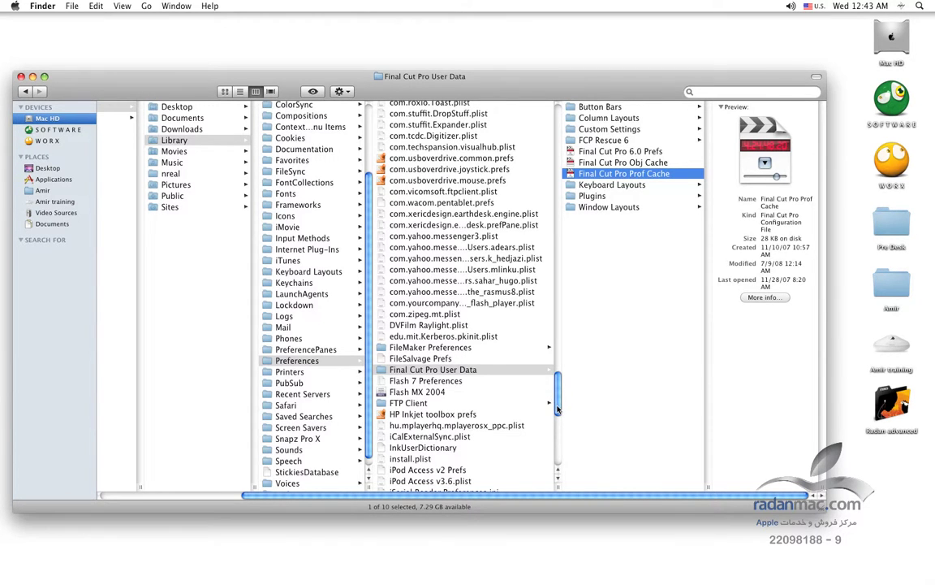
Step: Inspect the com.apple.FinalCutPro.plist file in the Preferences folder
{"action": "left_click_drag", "start_coordinate": [557, 409], "coordinate": [548, 229]}
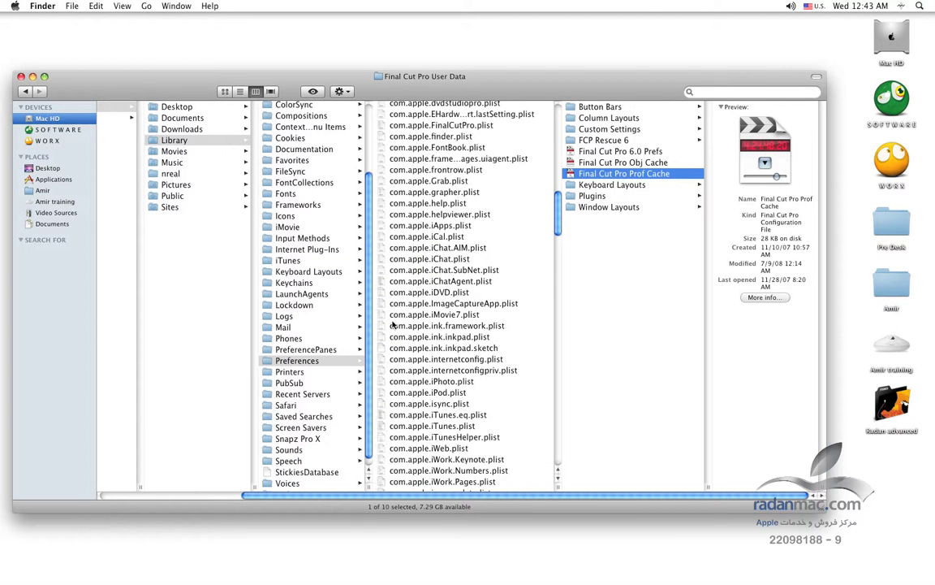
{"action": "left_click_drag", "start_coordinate": [559, 223], "coordinate": [559, 235]}
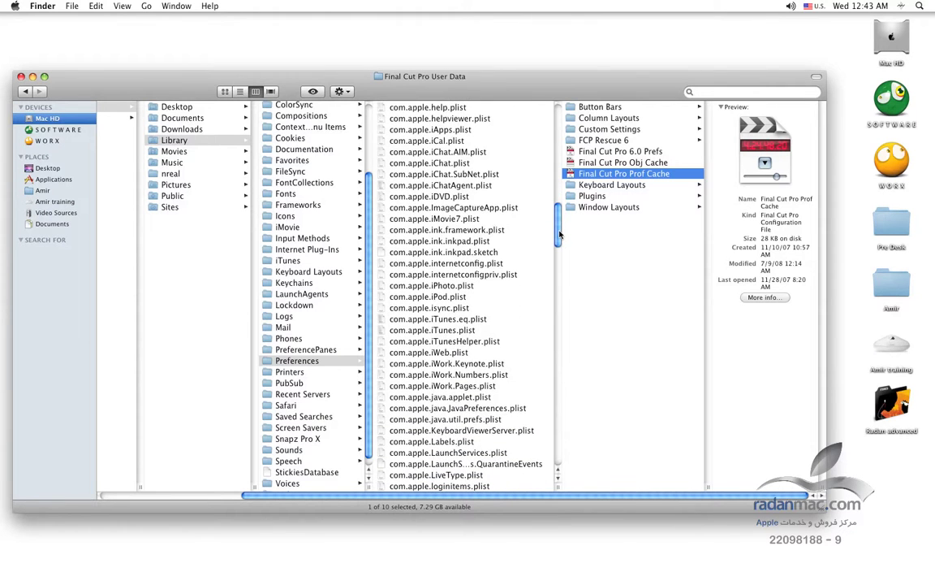
{"action": "left_click_drag", "start_coordinate": [558, 234], "coordinate": [559, 220]}
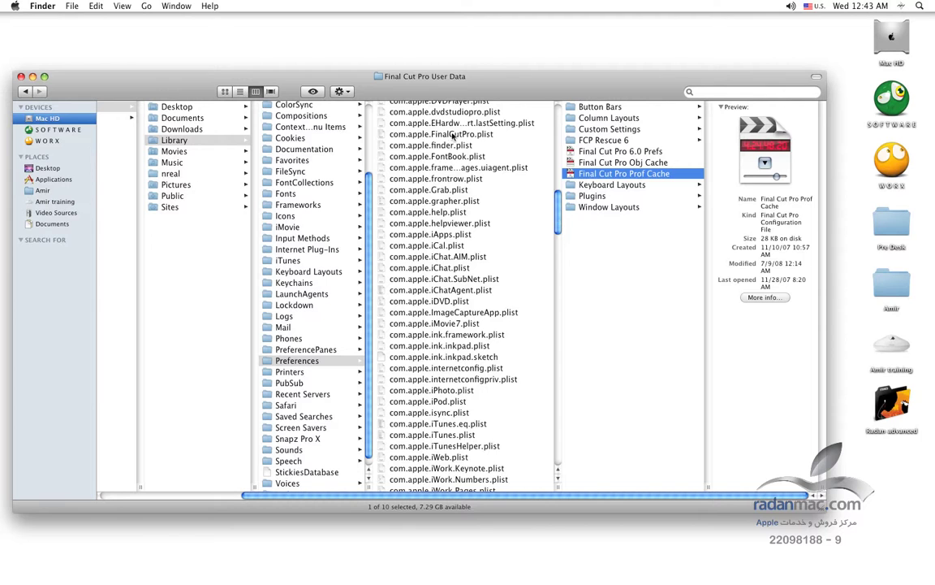
{"action": "left_click", "coordinate": [417, 134]}
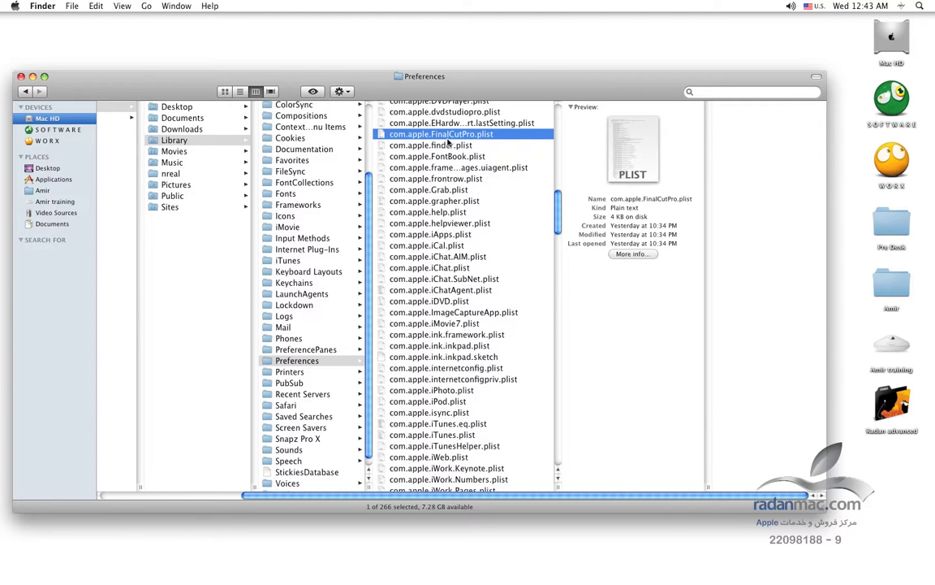
Step: Open Final Cut Pro User Data and select 6.0 Prefs through Prof Cache
{"action": "scroll", "coordinate": [503, 211], "scroll_direction": "down", "scroll_amount": 20}
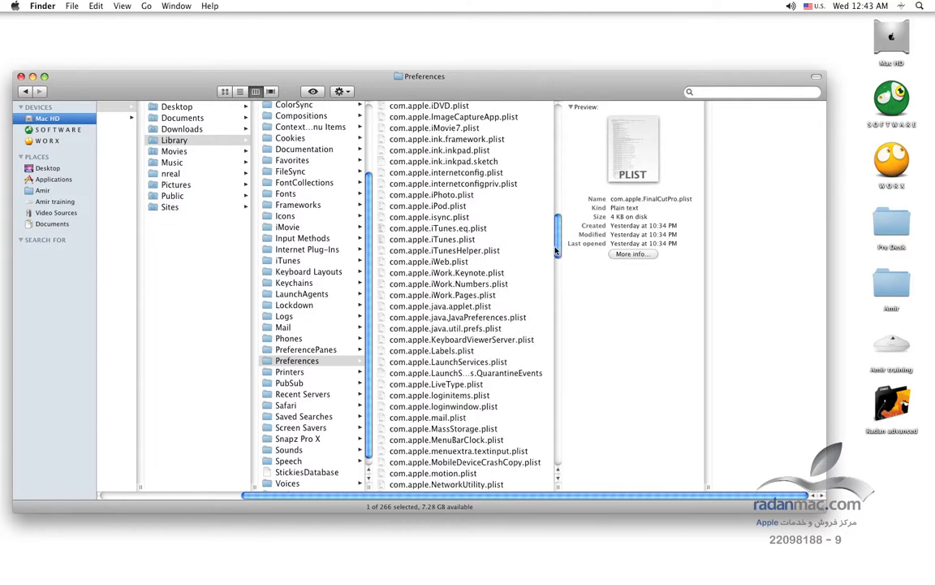
{"action": "scroll", "coordinate": [548, 351], "scroll_direction": "down", "scroll_amount": 20}
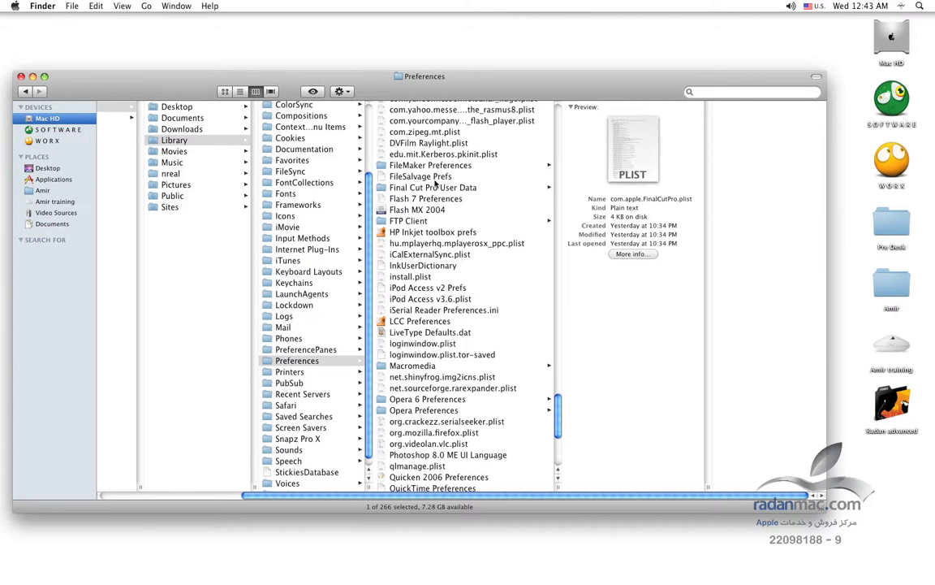
{"action": "left_click", "coordinate": [530, 190]}
{"action": "left_click", "coordinate": [637, 152]}
{"action": "key", "text": "shift+Down"}
{"action": "key", "text": "shift+Down"}
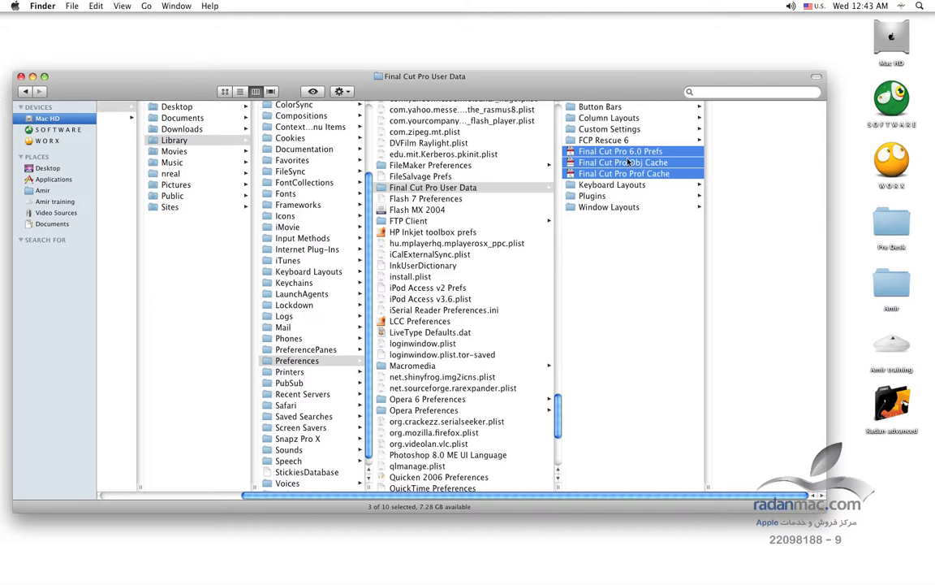
Step: Relaunch Final Cut Pro from the Dock and nudge the Finder window right
{"action": "mouse_move", "coordinate": [410, 583]}
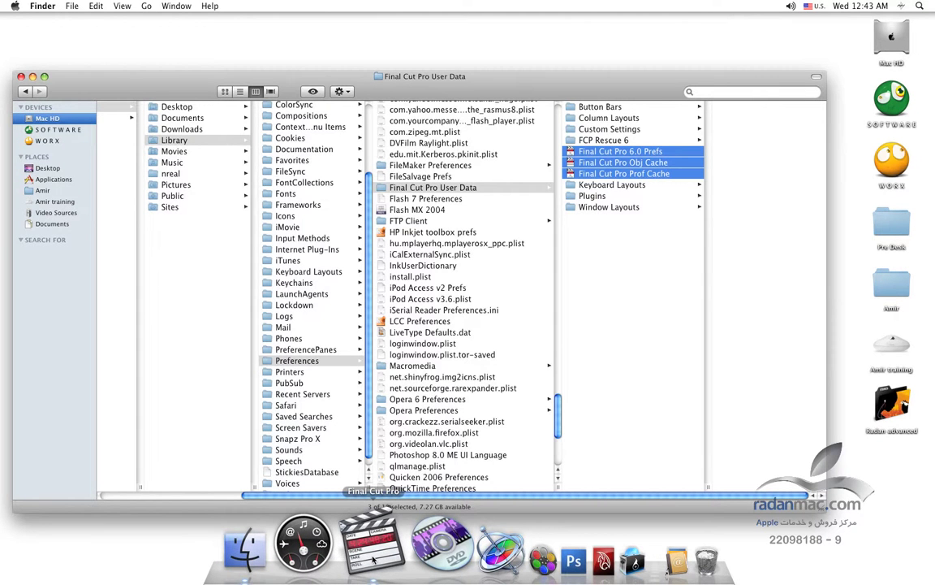
{"action": "left_click", "coordinate": [373, 559]}
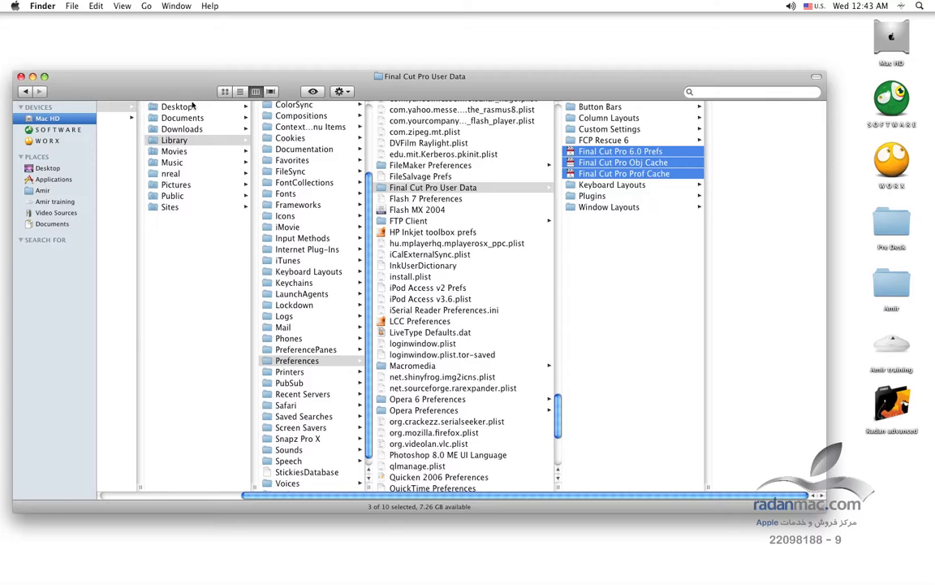
{"action": "left_click_drag", "start_coordinate": [174, 95], "coordinate": [184, 98]}
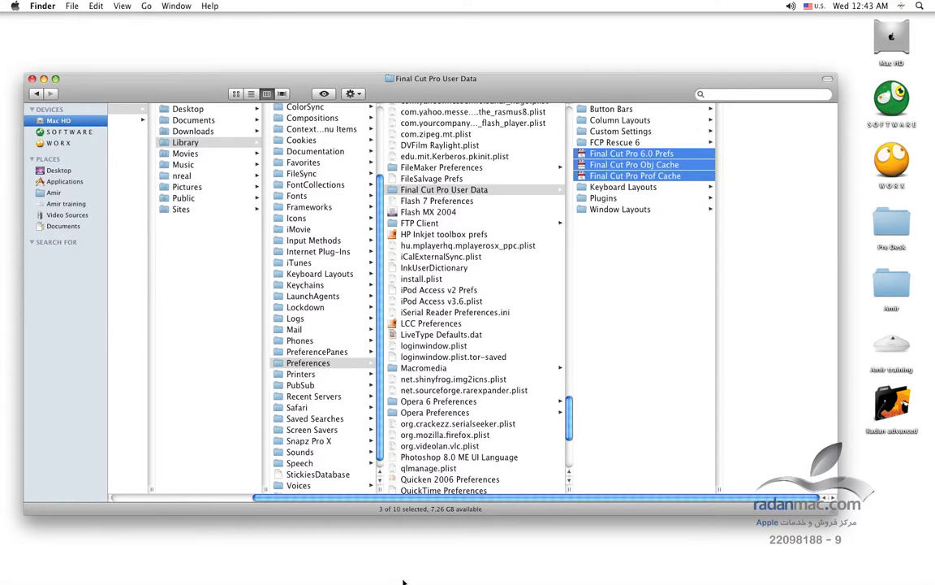
Step: Bring Final Cut Pro to the front and scrub the P.F. timeline playhead
{"action": "mouse_move", "coordinate": [389, 582]}
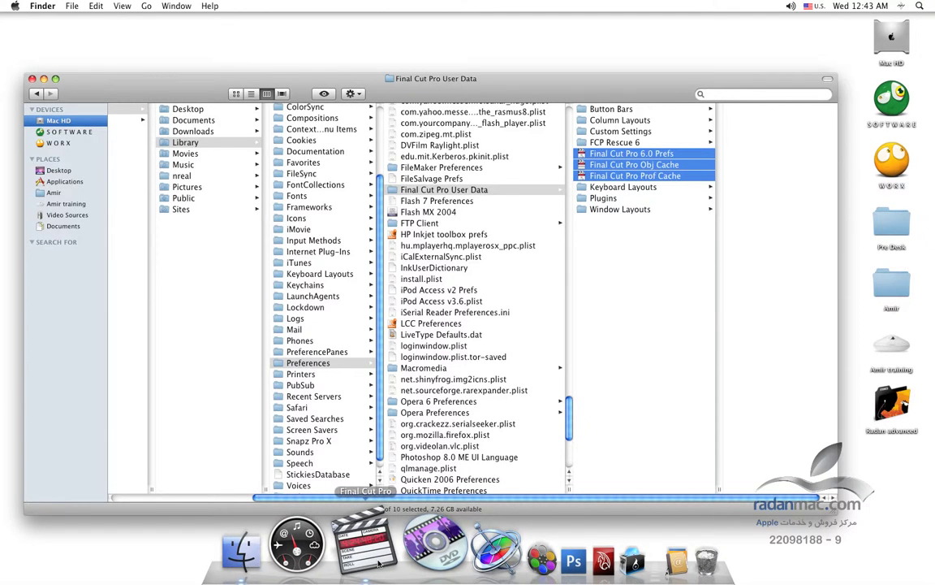
{"action": "left_click", "coordinate": [378, 564]}
{"action": "left_click_drag", "start_coordinate": [226, 344], "coordinate": [213, 343]}
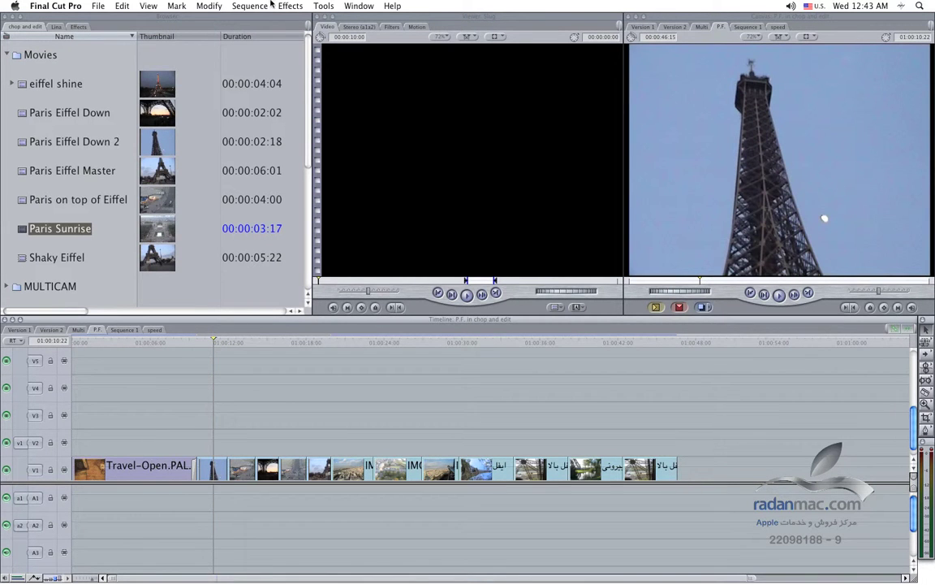
Step: Make the Final Cut Pro Browser window the active window
{"action": "left_click", "coordinate": [215, 17]}
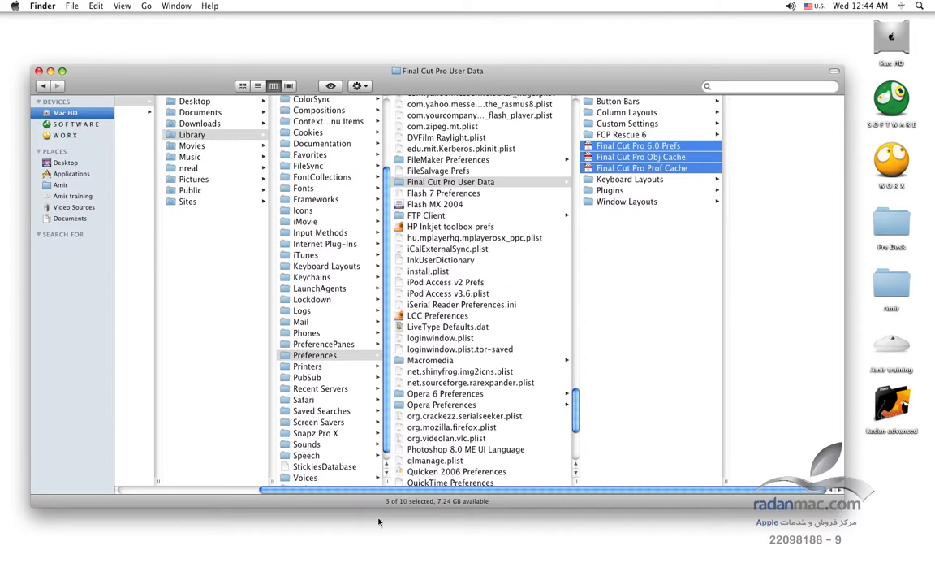
Step: Launch Final Cut Pro from the Dock and show the Desktop's Radan advanced folder in Finder
{"action": "left_click_drag", "start_coordinate": [575, 428], "coordinate": [573, 398]}
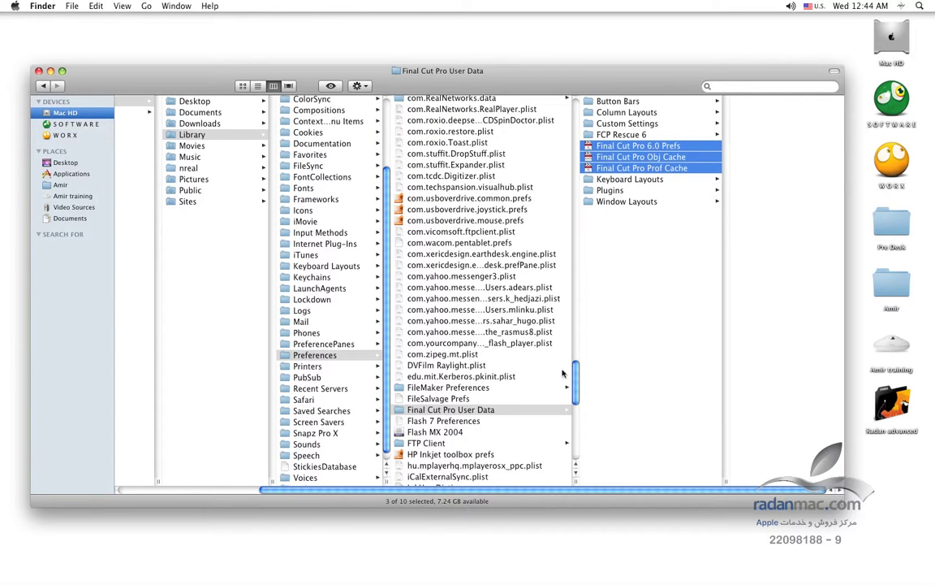
{"action": "left_click_drag", "start_coordinate": [576, 376], "coordinate": [560, 203]}
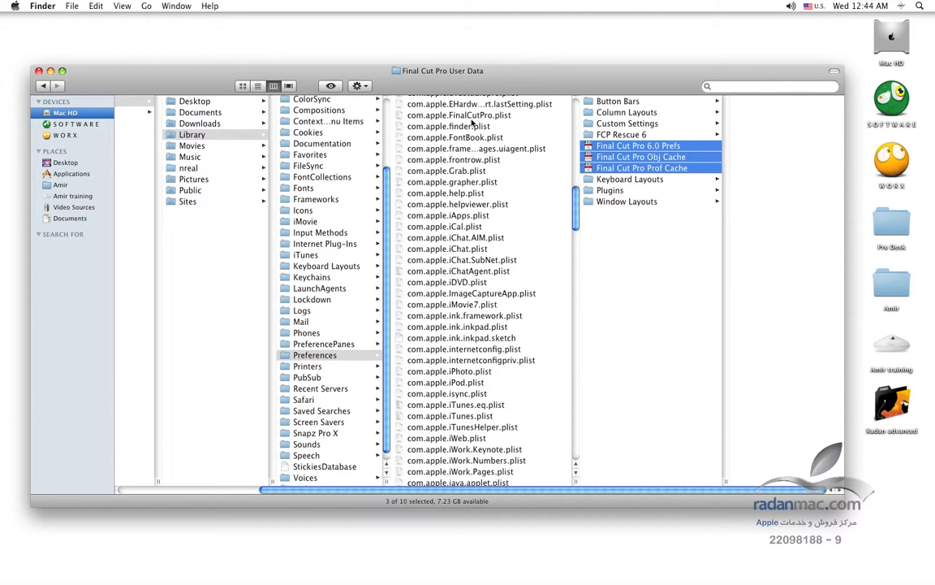
{"action": "mouse_move", "coordinate": [373, 581]}
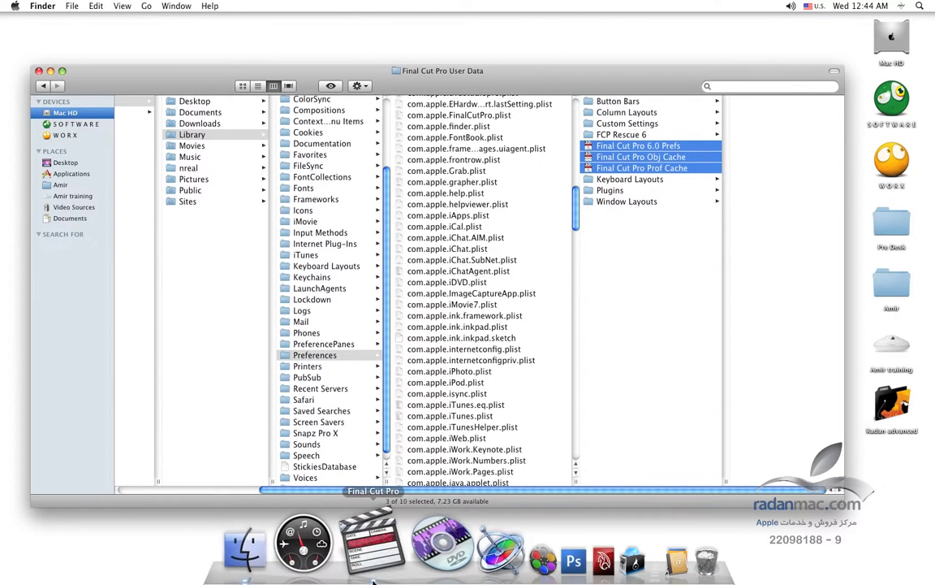
{"action": "left_click", "coordinate": [376, 572]}
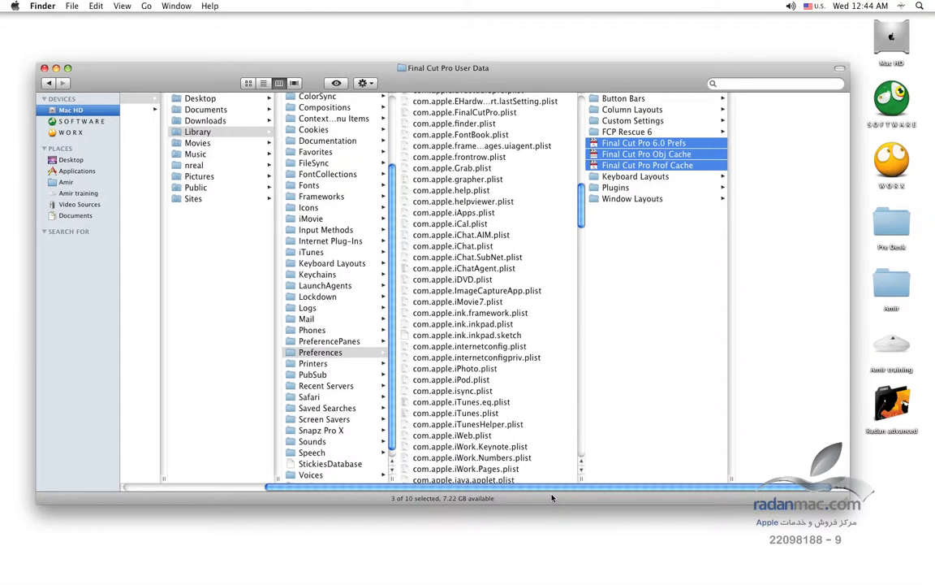
{"action": "left_click_drag", "start_coordinate": [552, 498], "coordinate": [543, 507]}
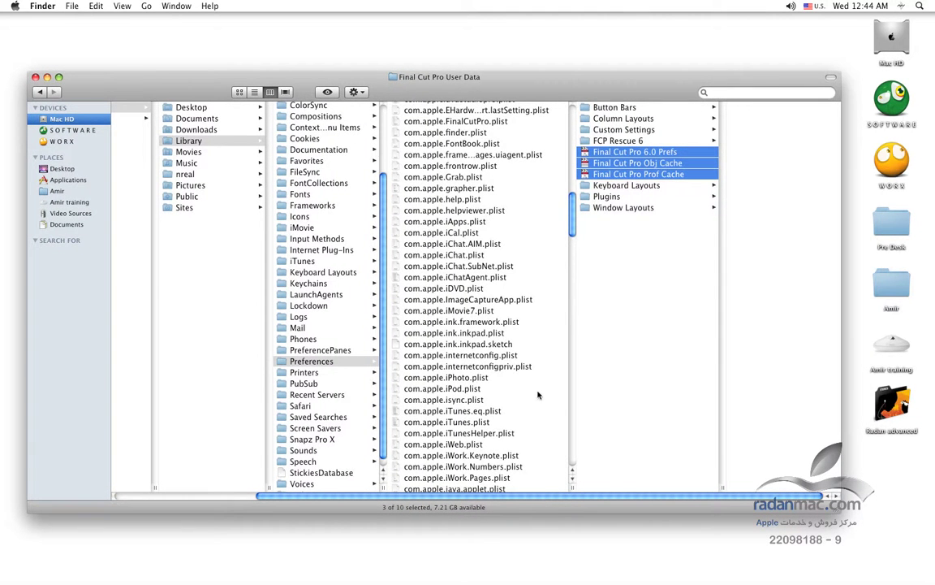
{"action": "left_click_drag", "start_coordinate": [574, 223], "coordinate": [575, 217]}
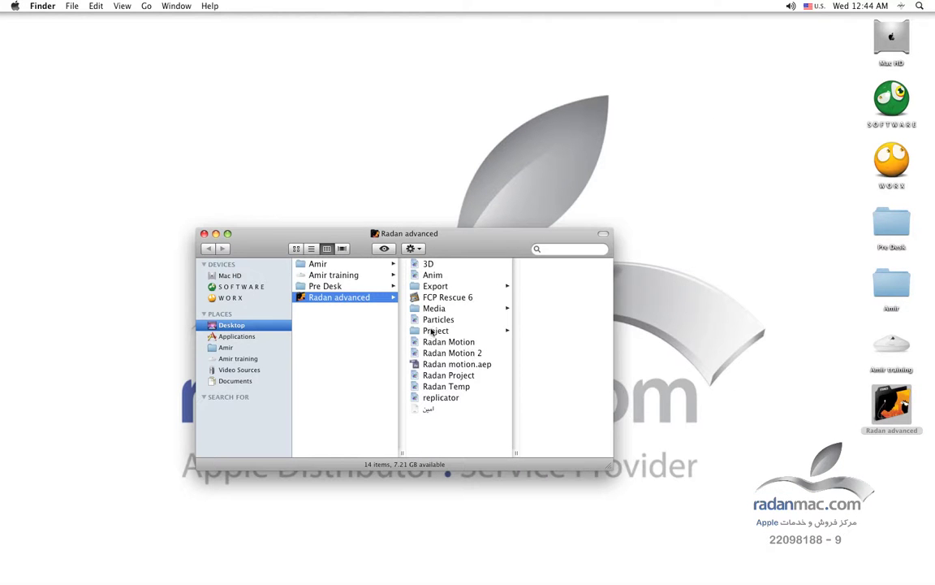
Step: Drag FCP Rescue 6 out of Radan advanced onto the desktop, right of the radanmac.com text
{"action": "mouse_move", "coordinate": [438, 299]}
{"action": "left_mouse_down"}
{"action": "mouse_move", "coordinate": [612, 303]}
{"action": "mouse_move", "coordinate": [548, 299]}
{"action": "mouse_move", "coordinate": [724, 229]}
{"action": "left_mouse_up"}
{"action": "key", "text": "F11"}
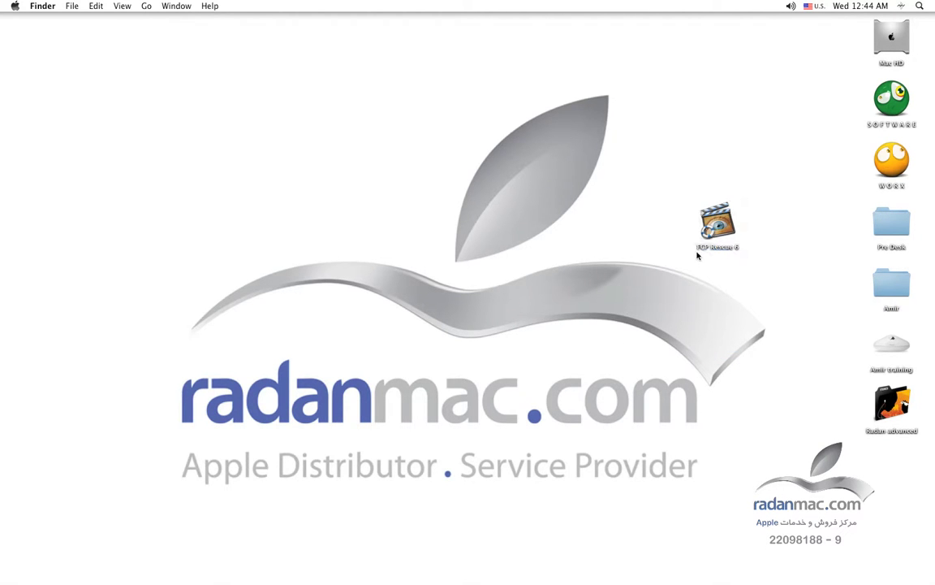
{"action": "left_click_drag", "start_coordinate": [747, 236], "coordinate": [757, 423]}
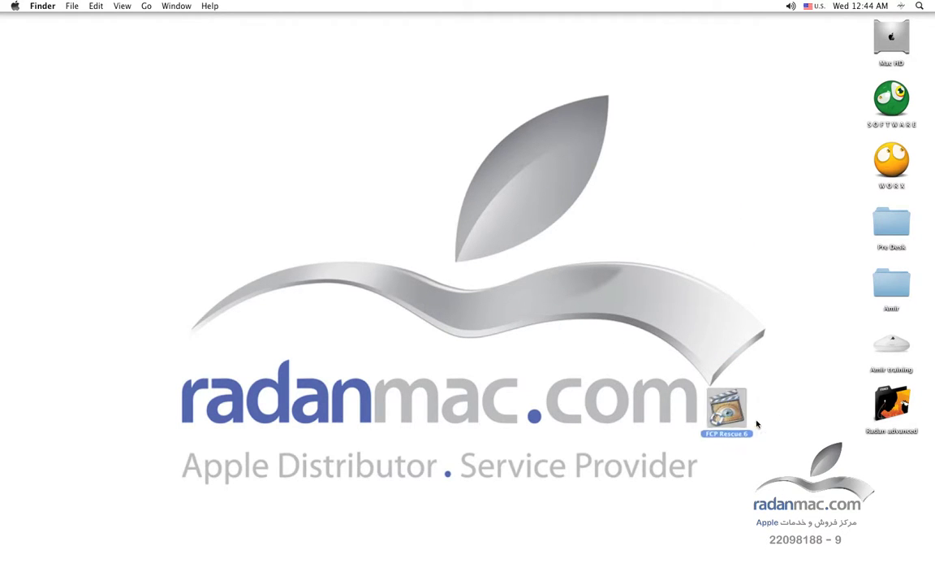
{"action": "left_click", "coordinate": [789, 429]}
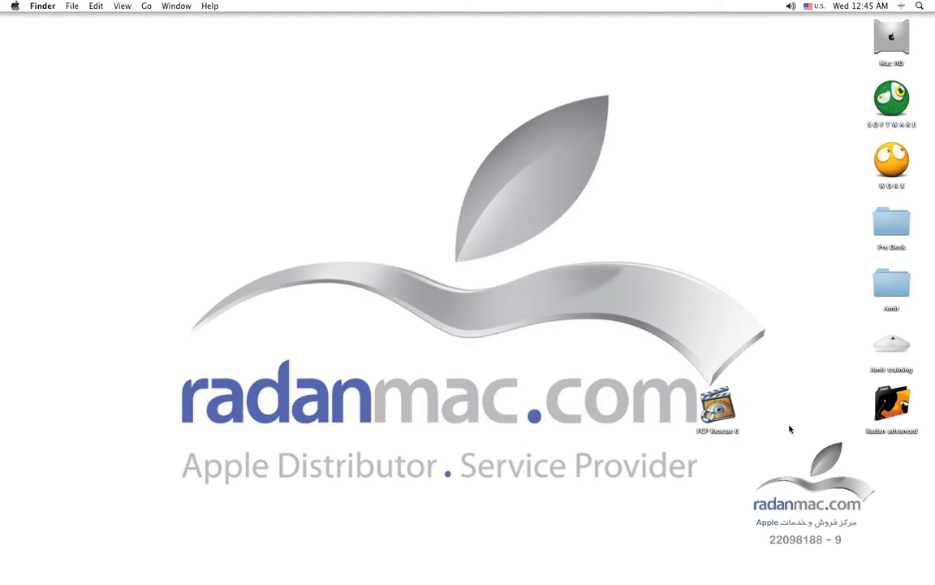
Step: Open FCP Rescue 6, center its panel, and try Trash, triggering the Final Cut Pro is Open warning
{"action": "left_click", "coordinate": [732, 415]}
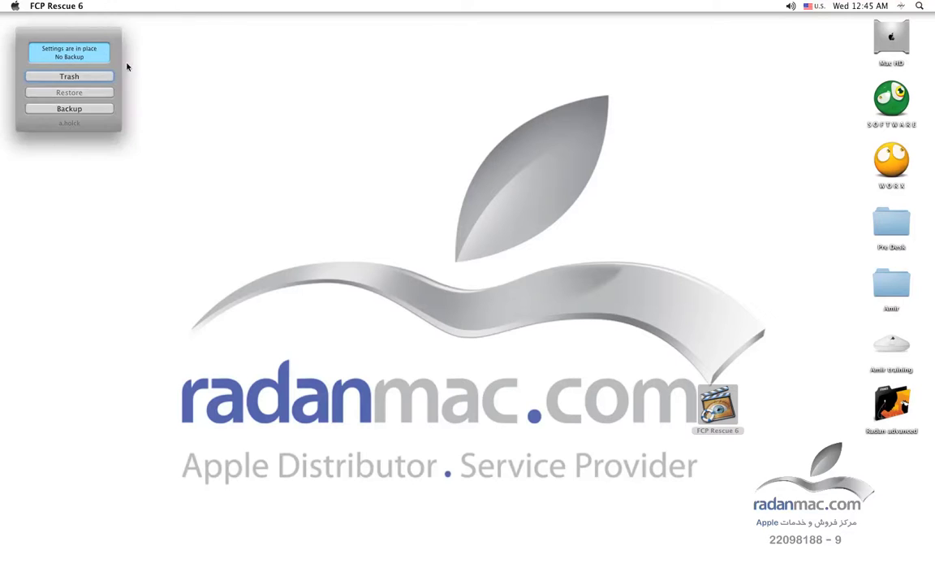
{"action": "left_click_drag", "start_coordinate": [85, 41], "coordinate": [383, 151]}
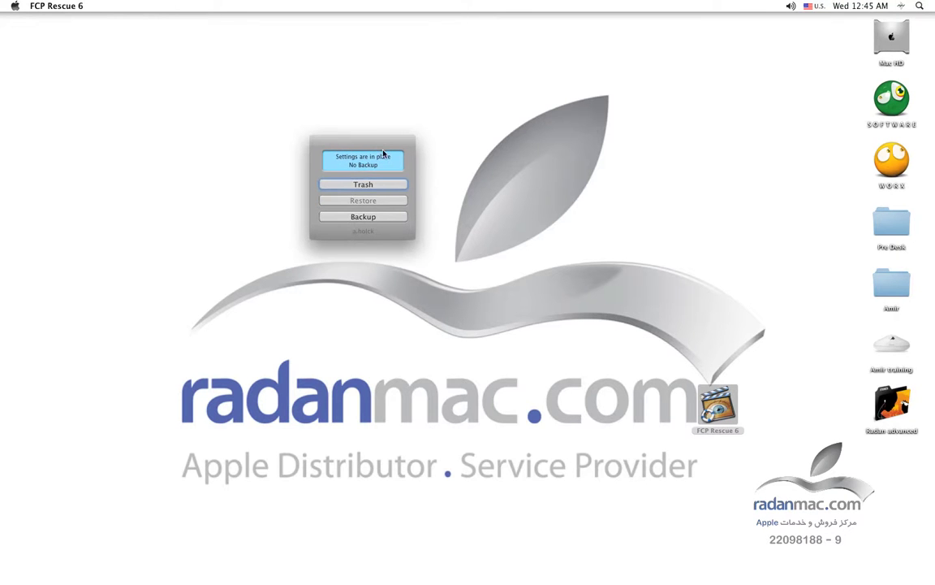
{"action": "left_click", "coordinate": [362, 216]}
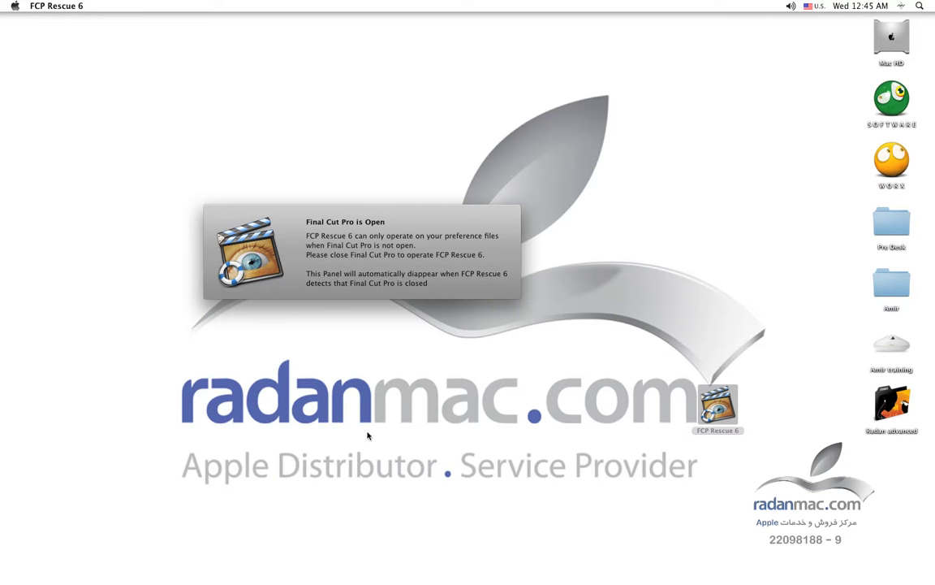
Step: Quit Final Cut Pro, answering its save prompt, then quit FCP Rescue 6
{"action": "key", "text": "super+Tab"}
{"action": "key", "text": "super+Tab"}
{"action": "key", "text": "super+w"}
{"action": "left_click", "coordinate": [516, 213]}
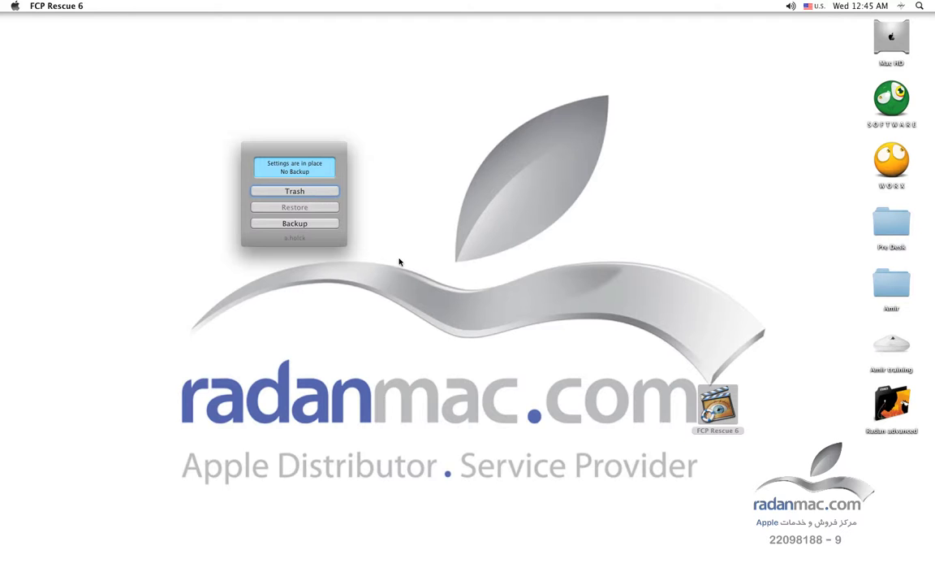
{"action": "key", "text": "super+q"}
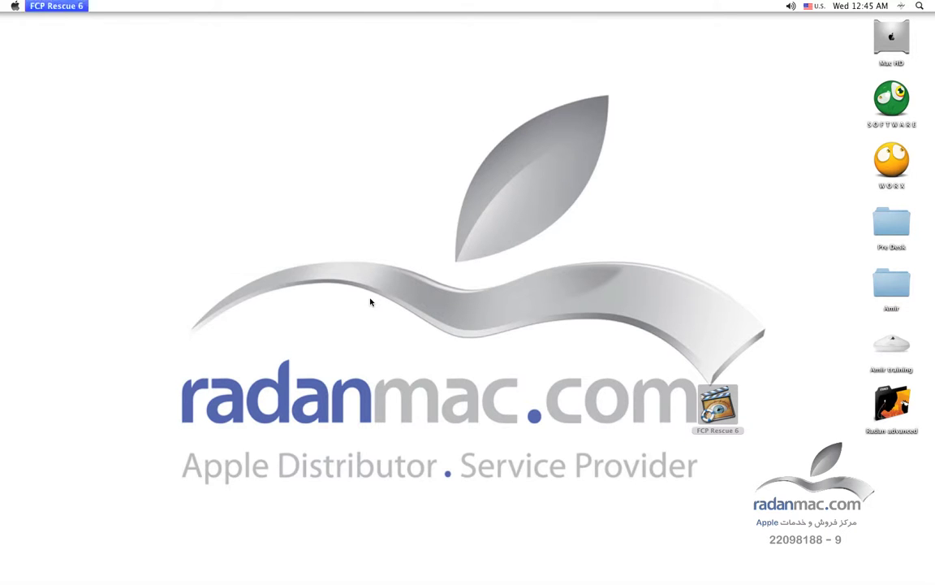
Step: Drag FCP Rescue 6 off the desktop and open the Trash showing its one folder
{"action": "left_click_drag", "start_coordinate": [709, 415], "coordinate": [772, 415]}
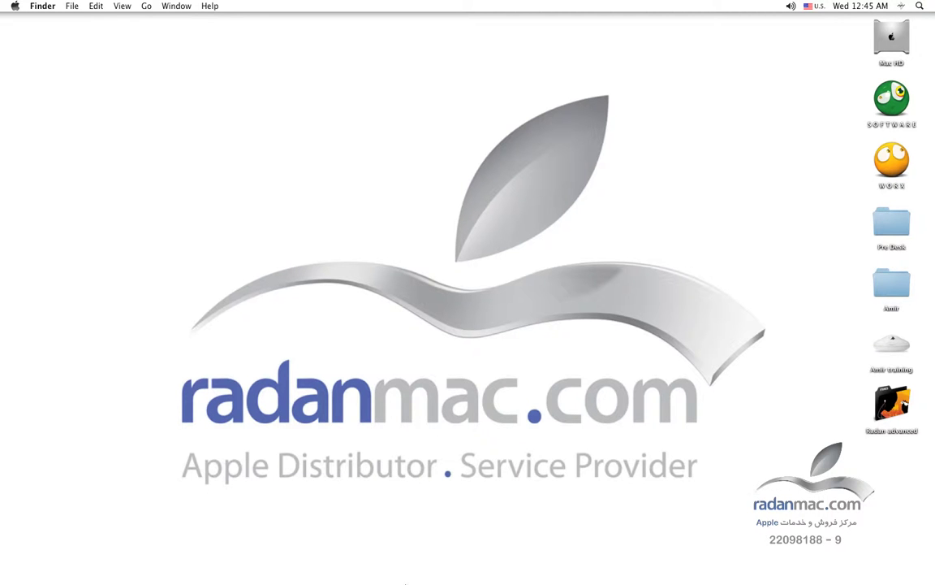
{"action": "mouse_move", "coordinate": [404, 582]}
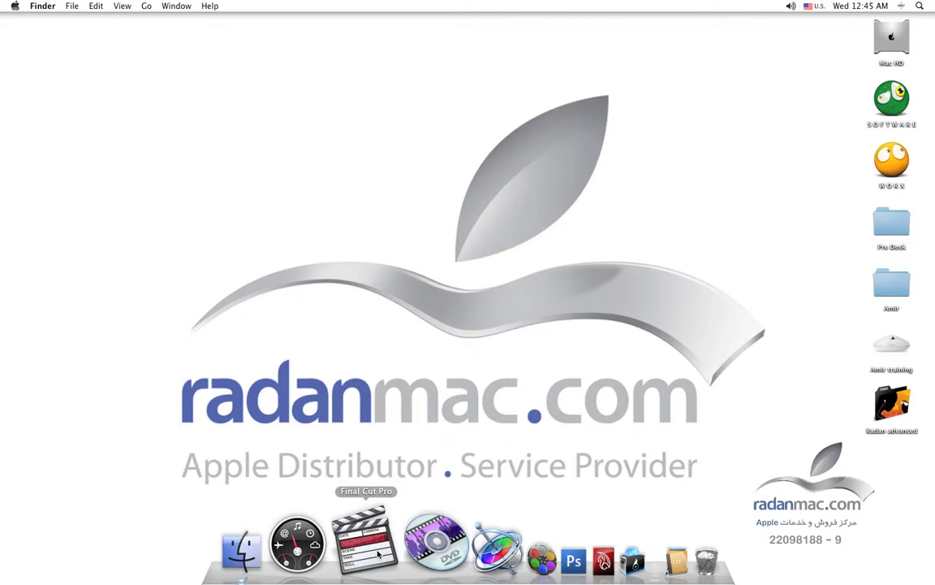
{"action": "left_click", "coordinate": [621, 540]}
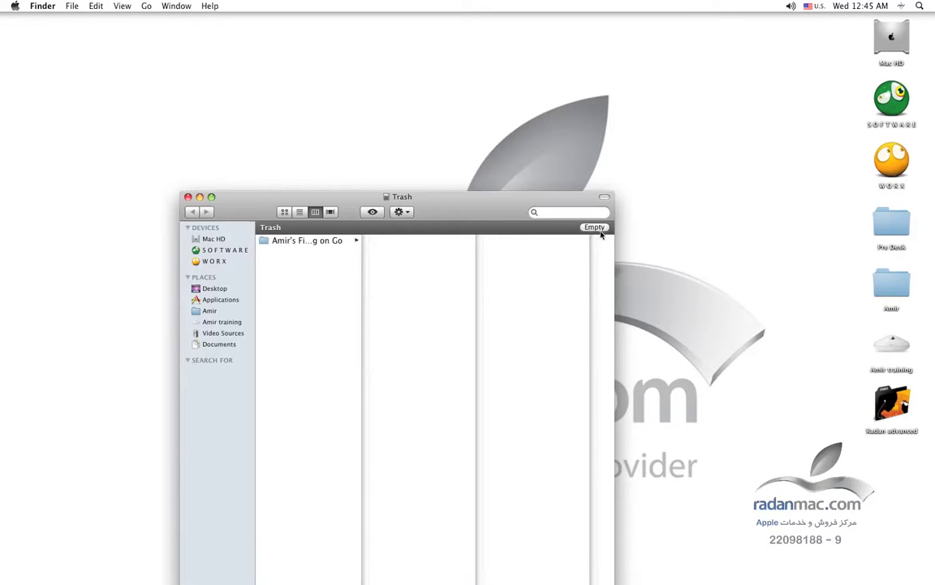